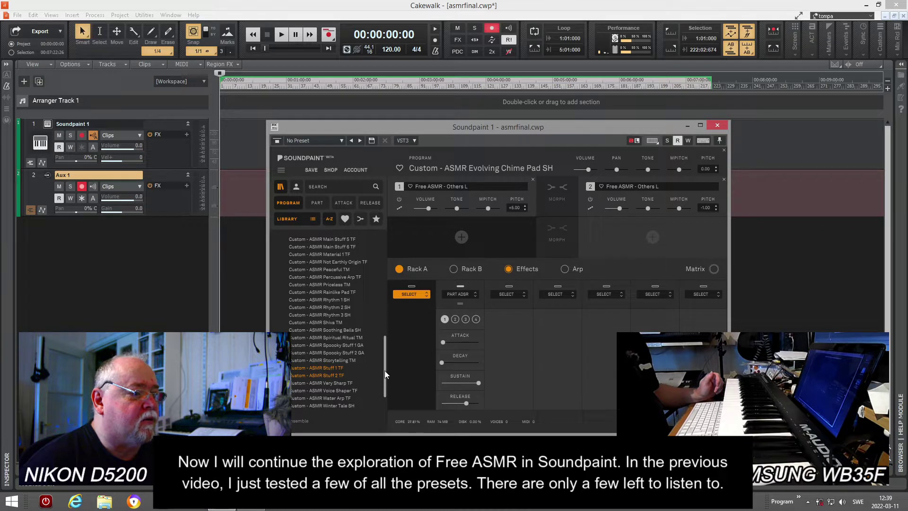
Load the Custom - ASMR Winter Tale SH program in Soundpaint and start recording in the project
{"action": "scroll", "coordinate": [385, 376], "scroll_direction": "down", "scroll_amount": 1}
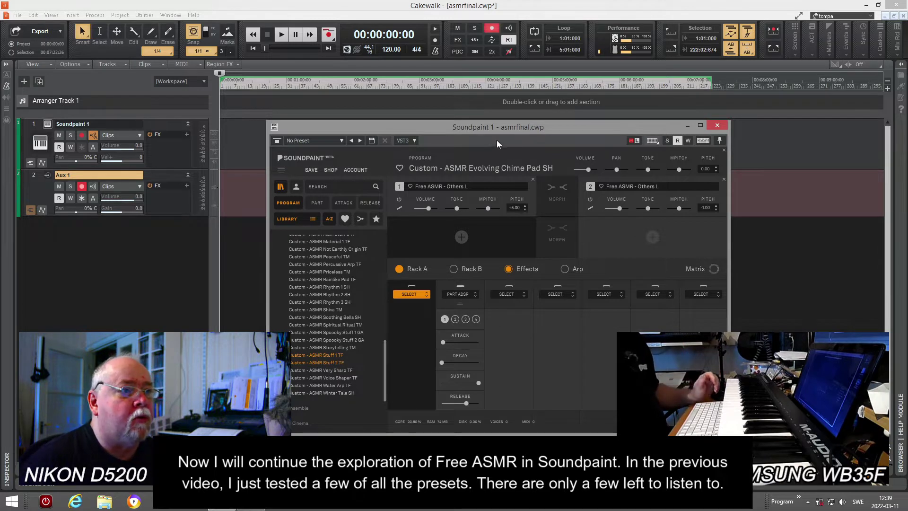
{"action": "left_click_drag", "start_coordinate": [385, 357], "coordinate": [388, 336]}
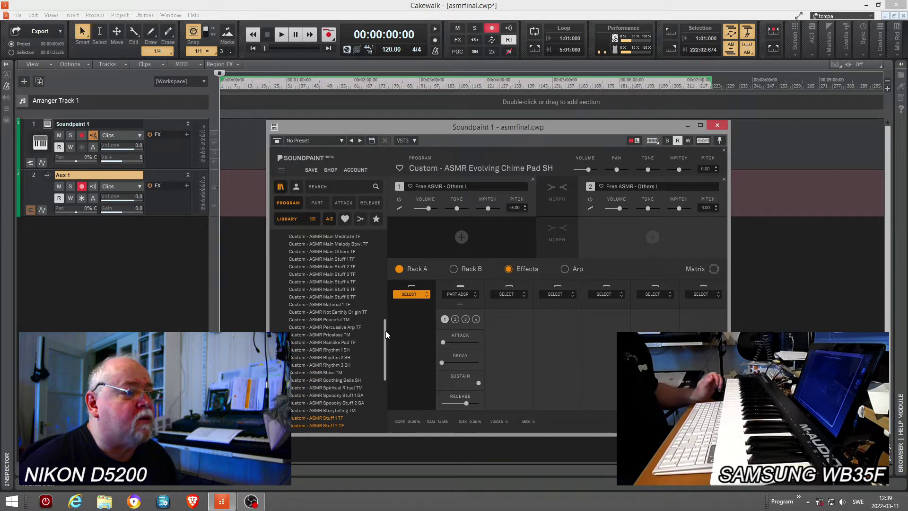
{"action": "left_click_drag", "start_coordinate": [387, 330], "coordinate": [381, 354]}
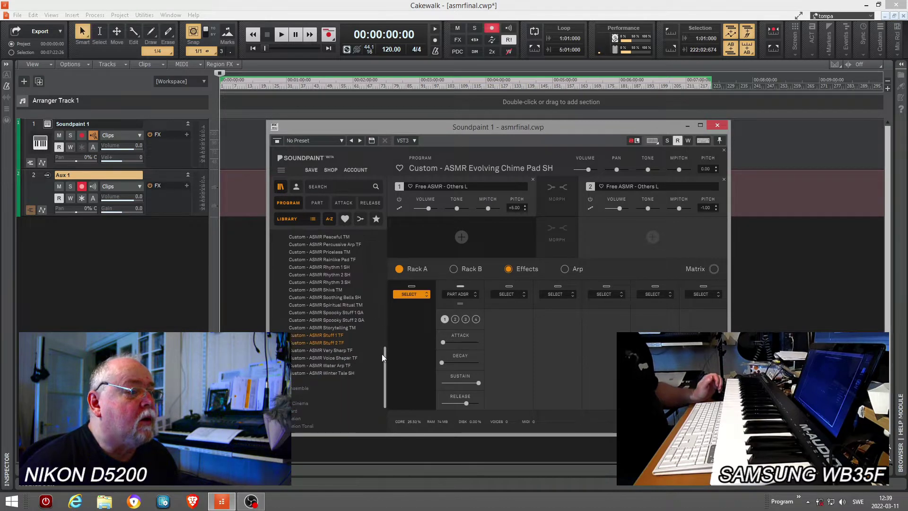
{"action": "left_click", "coordinate": [353, 360]}
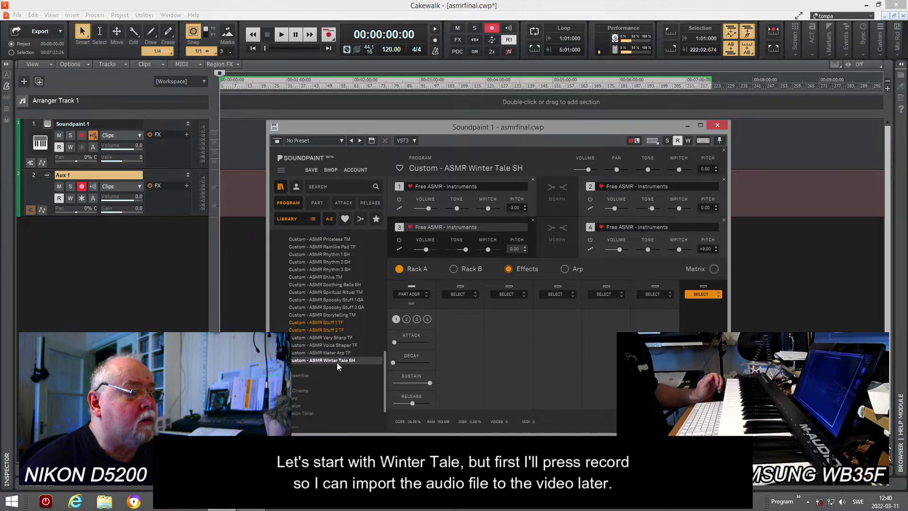
{"action": "left_click", "coordinate": [329, 36]}
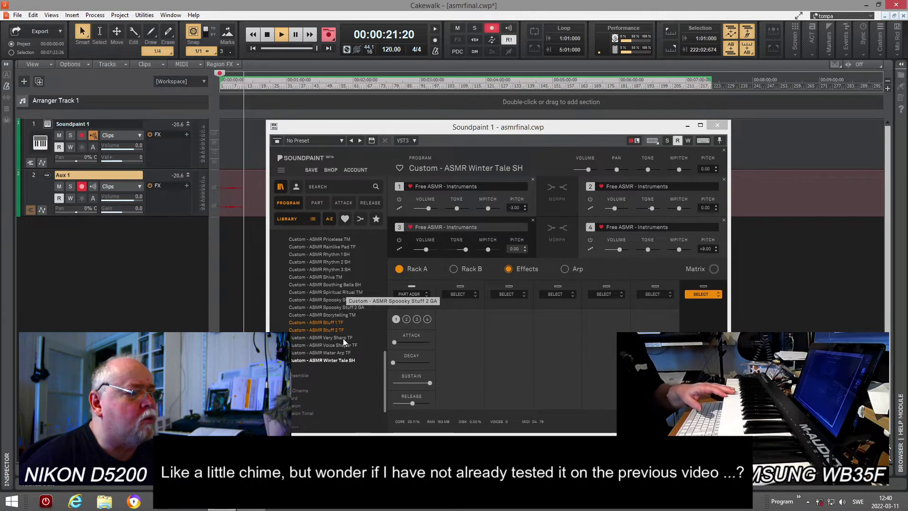
Load the Custom - ASMR Water Arp TF program and raise its overall volume to about +4.84 dB
{"action": "left_click", "coordinate": [337, 353]}
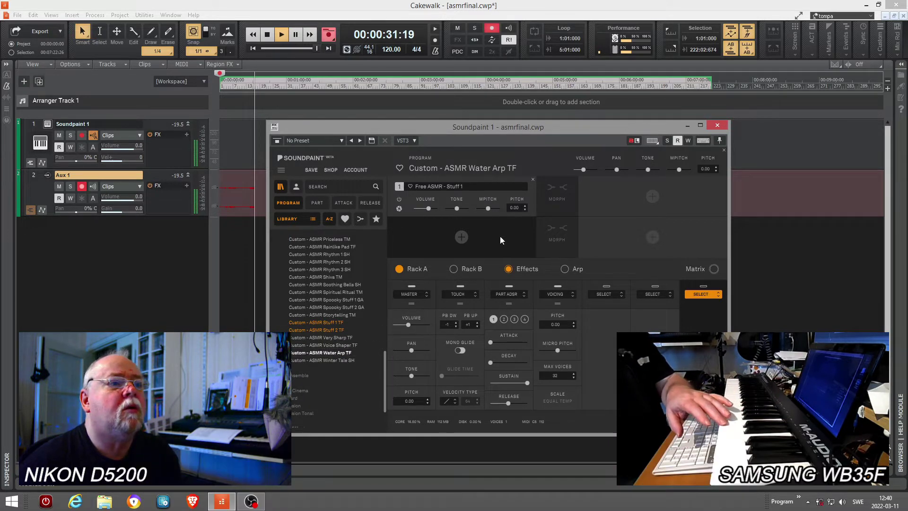
{"action": "left_click_drag", "start_coordinate": [584, 169], "coordinate": [591, 172]}
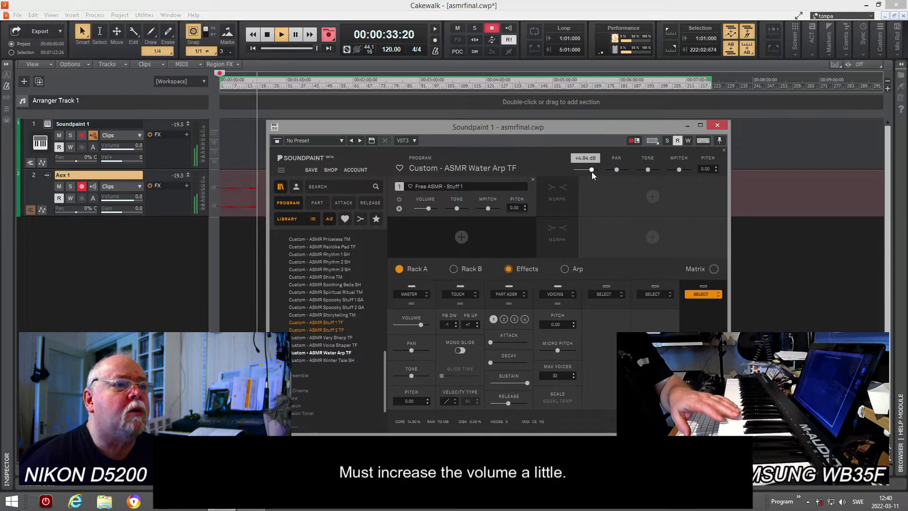
{"action": "mouse_move", "coordinate": [590, 171]}
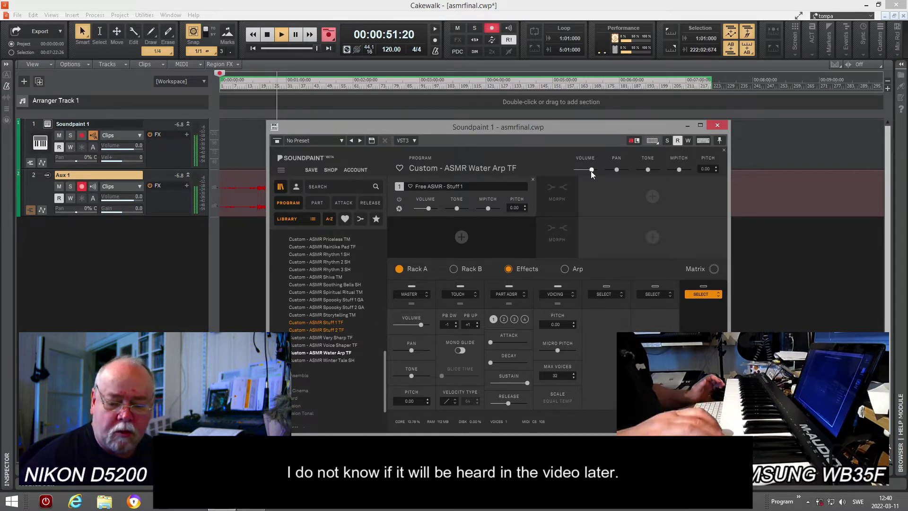
{"action": "left_click", "coordinate": [591, 170]}
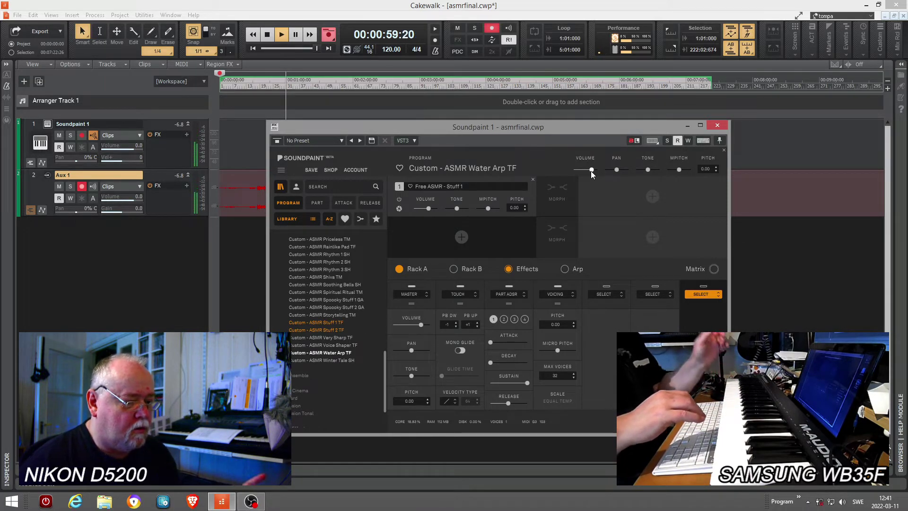
{"action": "left_click", "coordinate": [592, 172]}
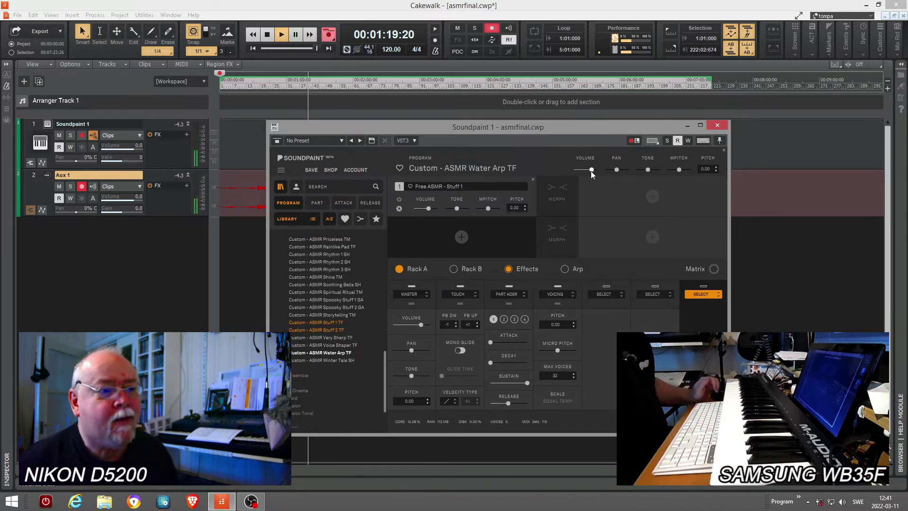
Discard the Water Arp changes to audition ASMR Voice Shaper TF, and load ASMR Very Sharp TF with its program volume raised
{"action": "left_click", "coordinate": [340, 344]}
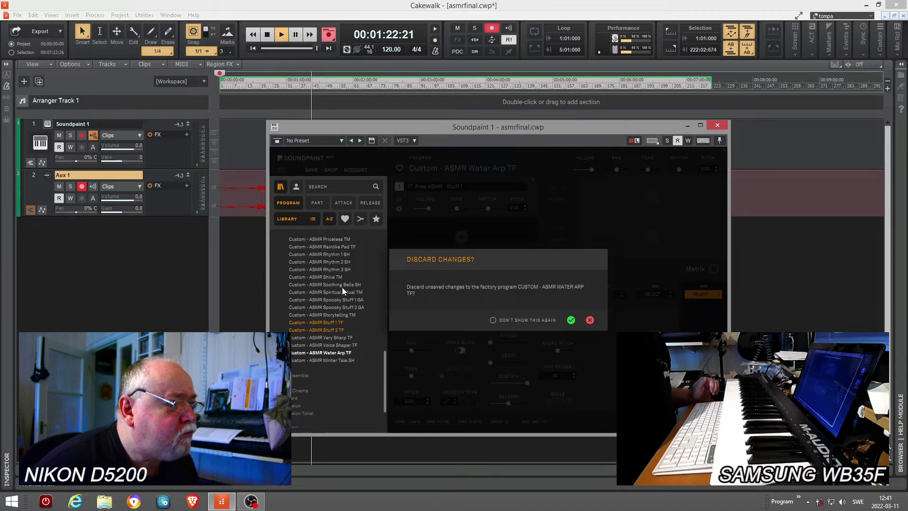
{"action": "left_click", "coordinate": [572, 320]}
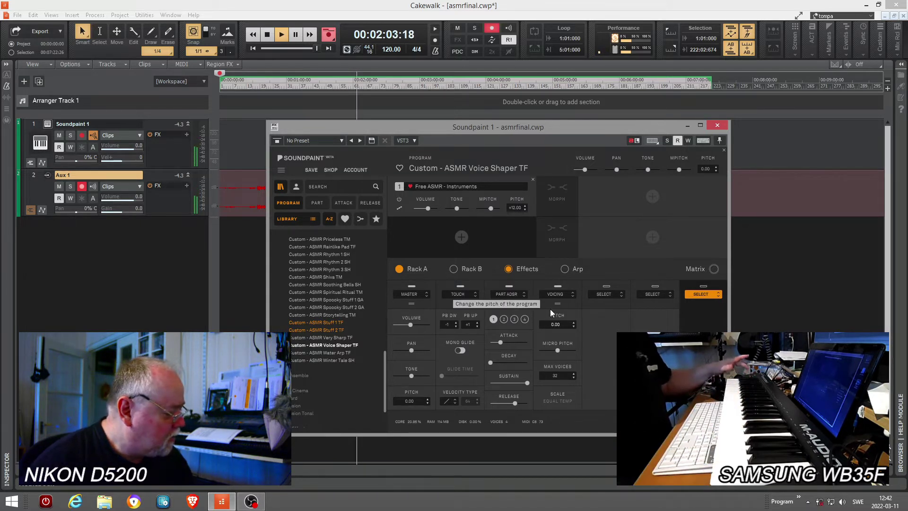
{"action": "left_click", "coordinate": [346, 338]}
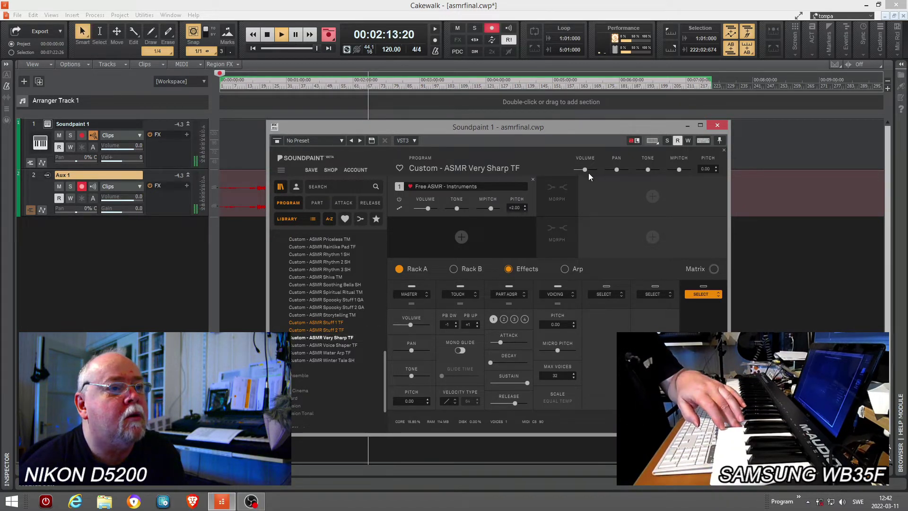
{"action": "left_click_drag", "start_coordinate": [588, 172], "coordinate": [595, 171]}
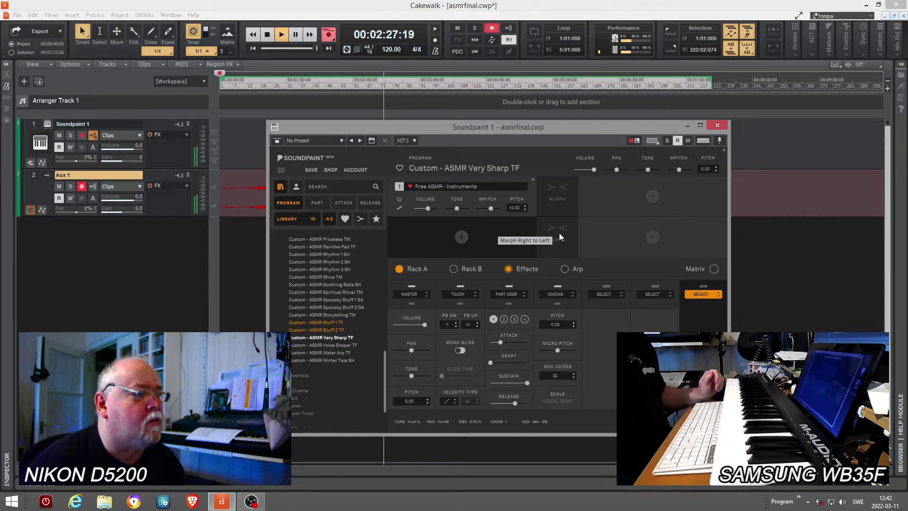
Load the Custom - ASMR Stuff 2 TF program, discarding the unsaved changes to Very Sharp TF
{"action": "left_click", "coordinate": [334, 315]}
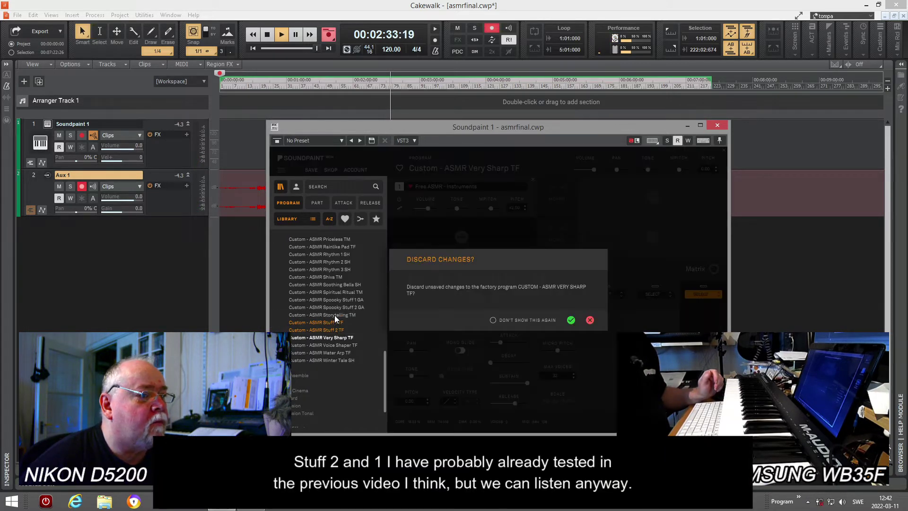
{"action": "key", "text": "Return"}
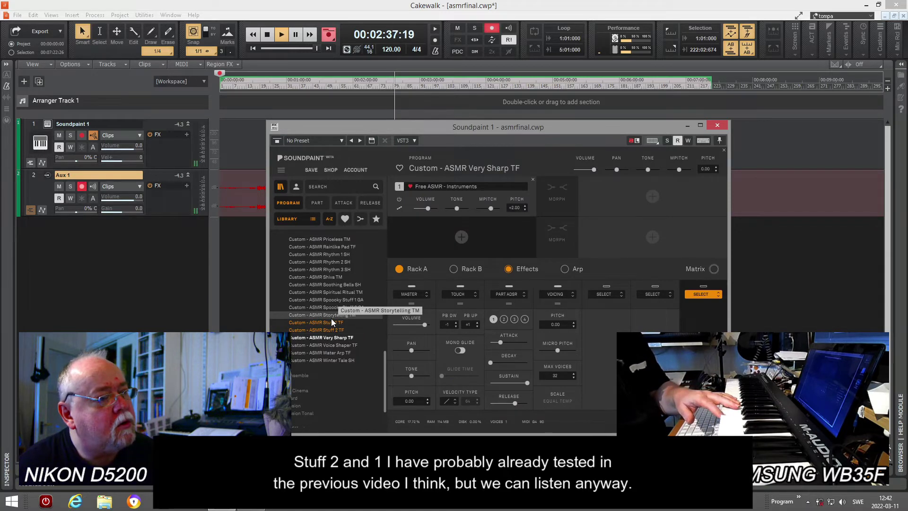
{"action": "left_click", "coordinate": [314, 330]}
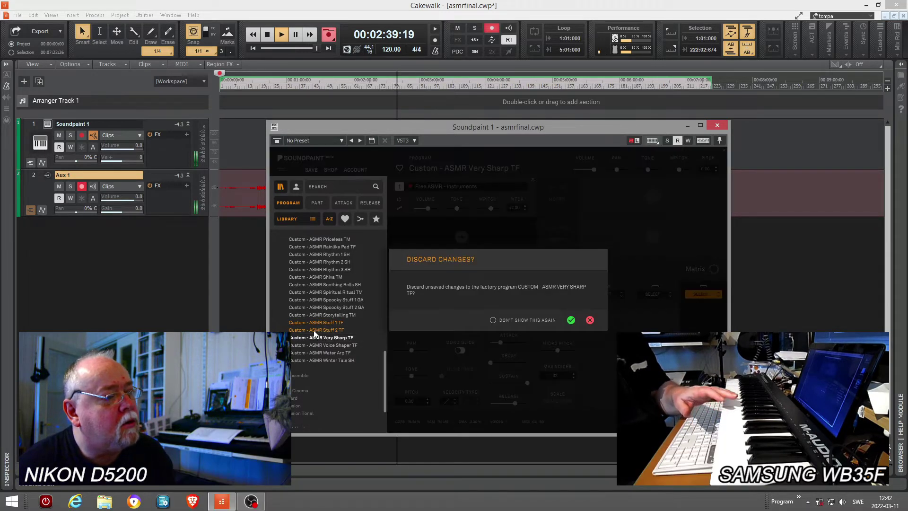
{"action": "key", "text": "Escape"}
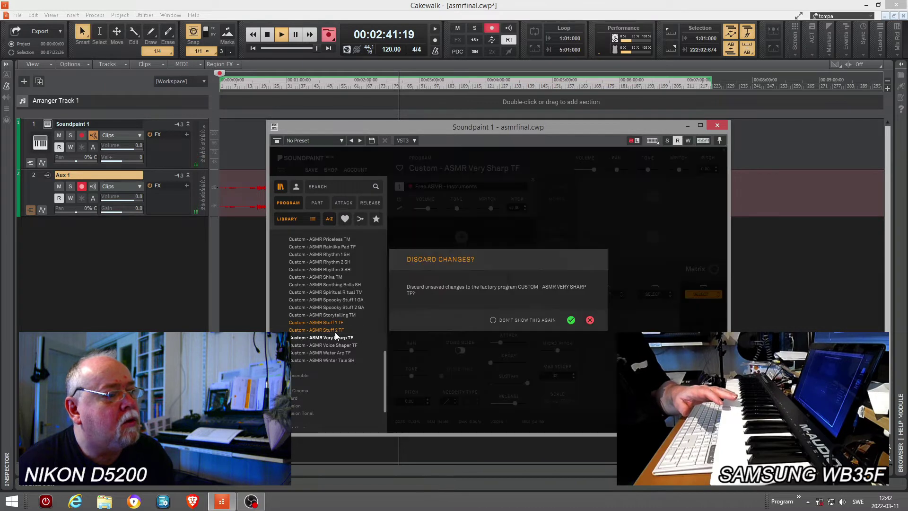
{"action": "left_click", "coordinate": [335, 331]}
{"action": "left_click", "coordinate": [571, 320]}
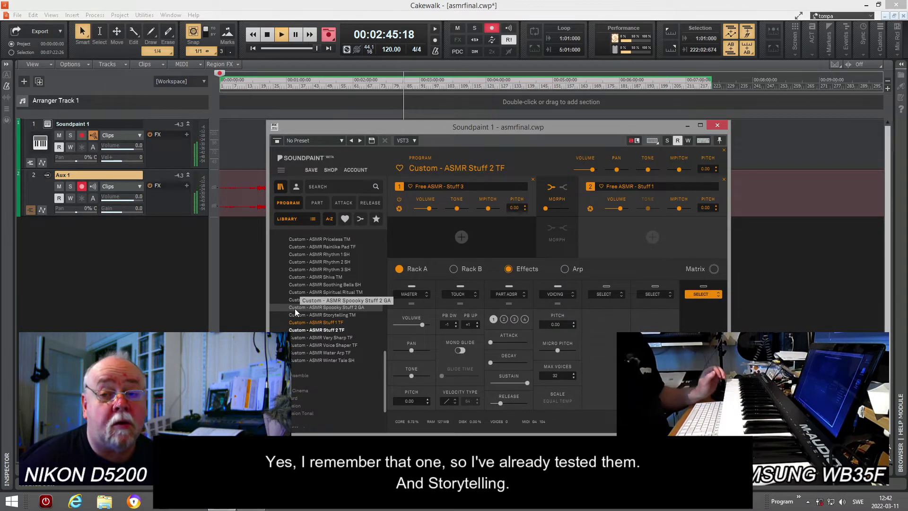
Audition the ASMR Storytelling TM, Spoooky Stuff 2 GA and Spoooky Stuff 1 GA programs one after another
{"action": "left_click", "coordinate": [342, 315]}
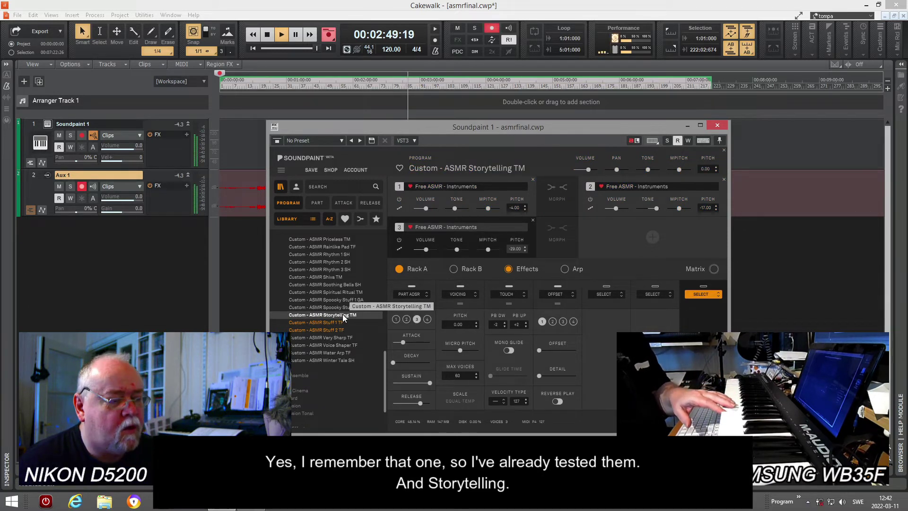
{"action": "left_click", "coordinate": [339, 307]}
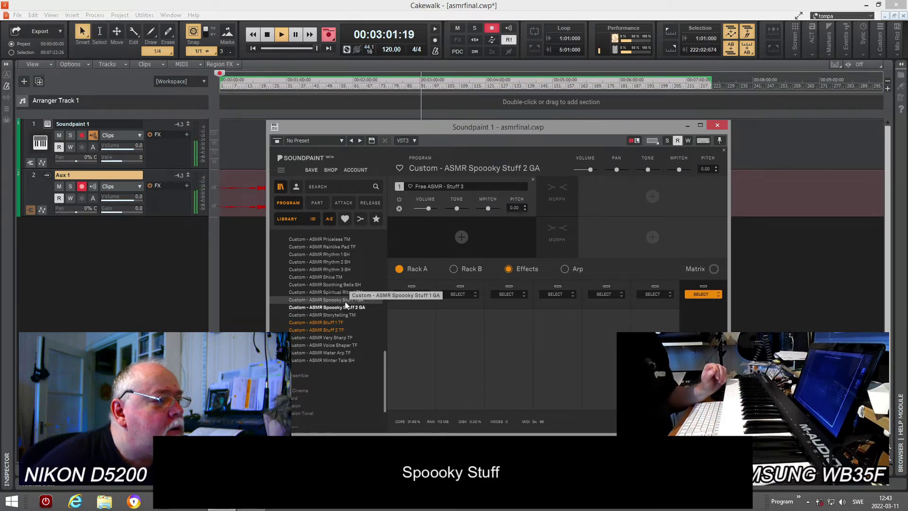
{"action": "left_click", "coordinate": [346, 301]}
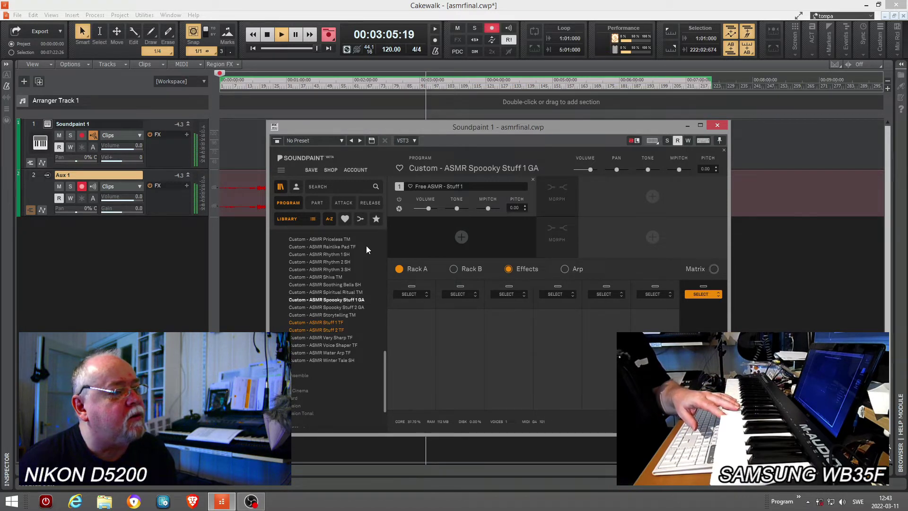
Audition the ASMR Spiritual Ritual TM, Soothing Bells SH and Shiva TM programs in turn
{"action": "left_click", "coordinate": [348, 292]}
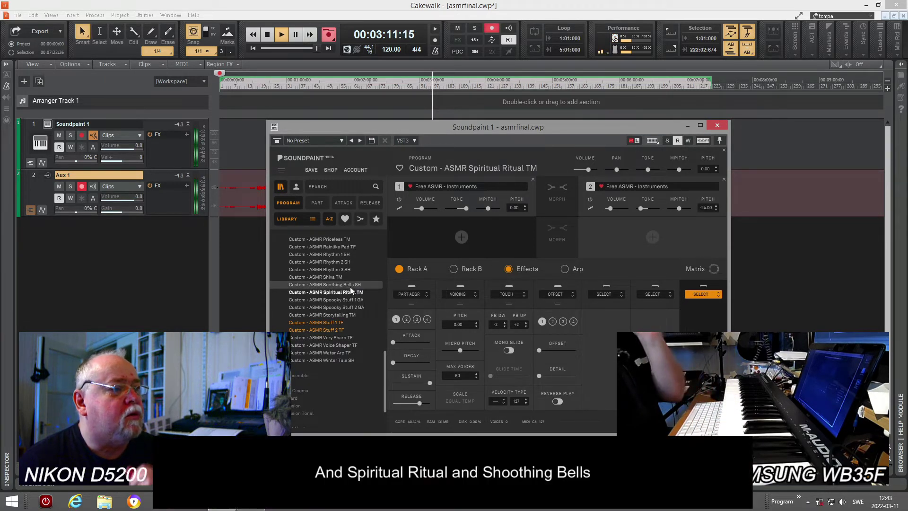
{"action": "left_click", "coordinate": [350, 286]}
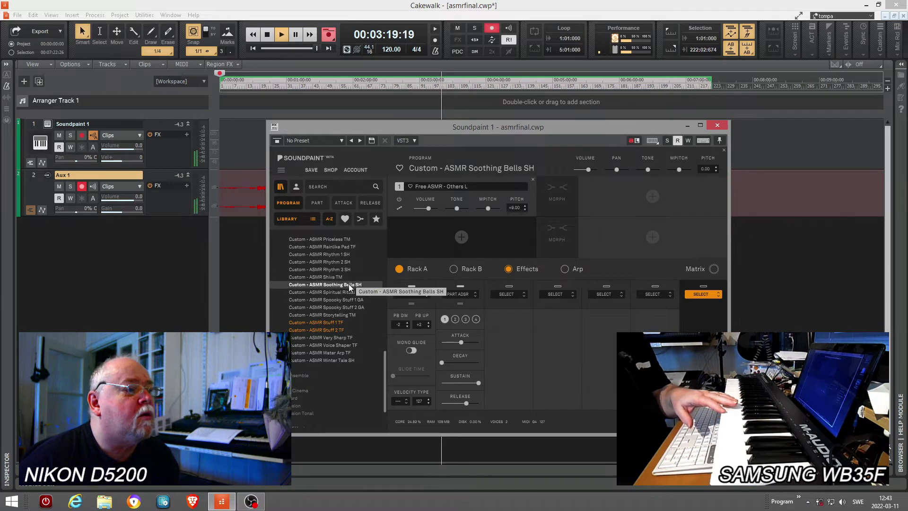
{"action": "left_click", "coordinate": [343, 277]}
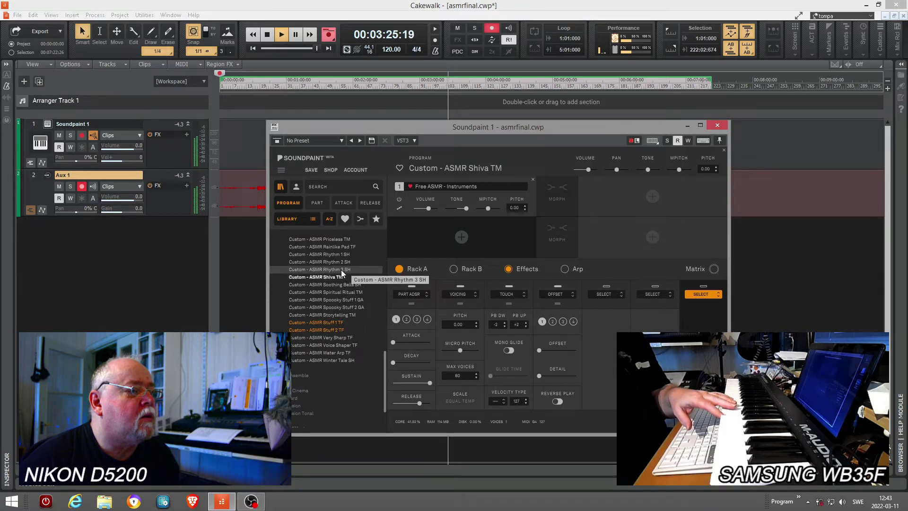
Audition the three ASMR rhythm programs in the order Rhythm 3 SH, Rhythm 2 SH and Rhythm 1 SH
{"action": "left_click", "coordinate": [342, 270]}
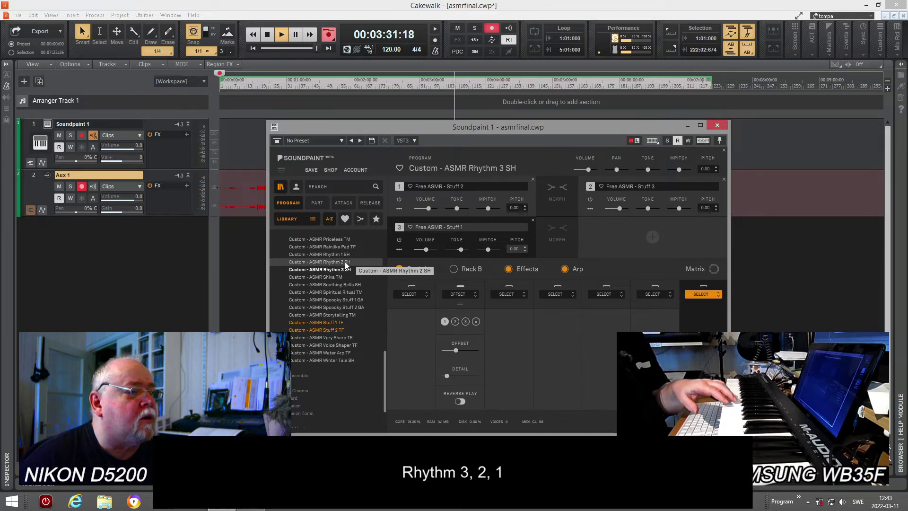
{"action": "left_click", "coordinate": [345, 263]}
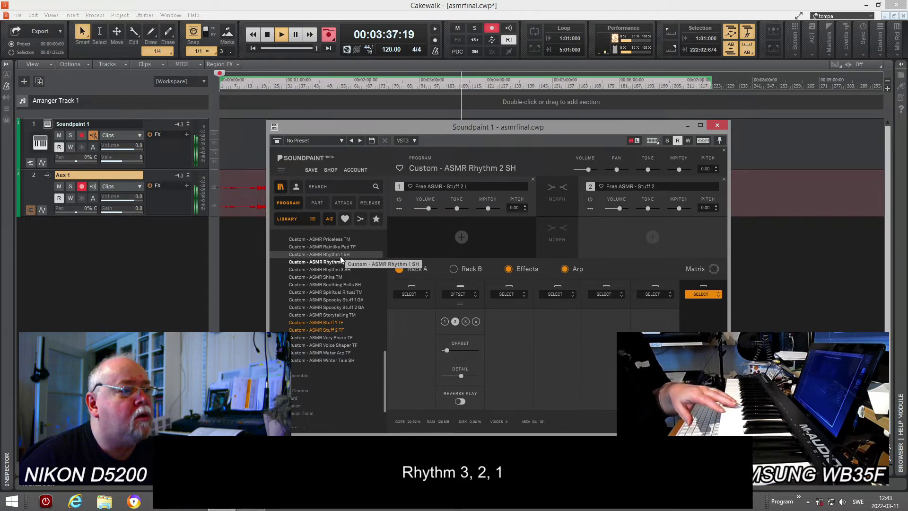
{"action": "left_click", "coordinate": [341, 254]}
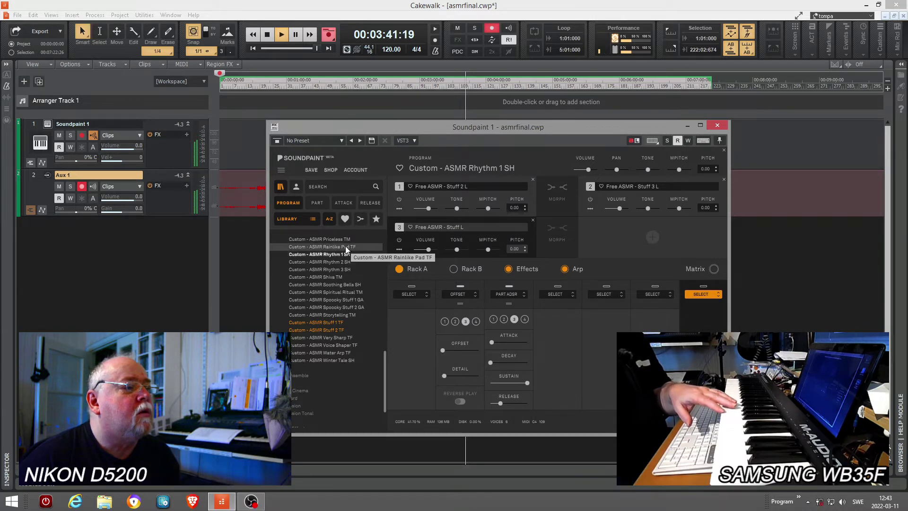
Audition the ASMR Rainlike Pad TF program, followed by ASMR Priceless TM
{"action": "left_click", "coordinate": [343, 247]}
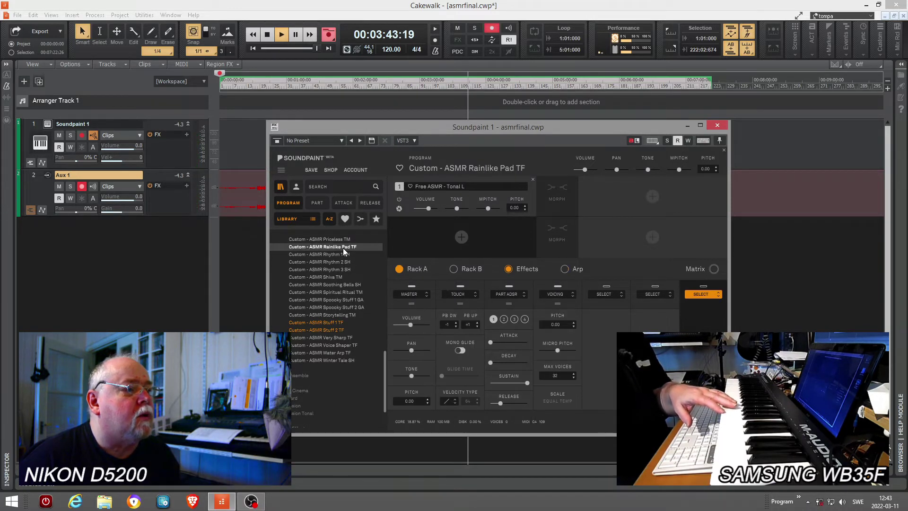
{"action": "scroll", "coordinate": [344, 251], "scroll_direction": "up", "scroll_amount": 1}
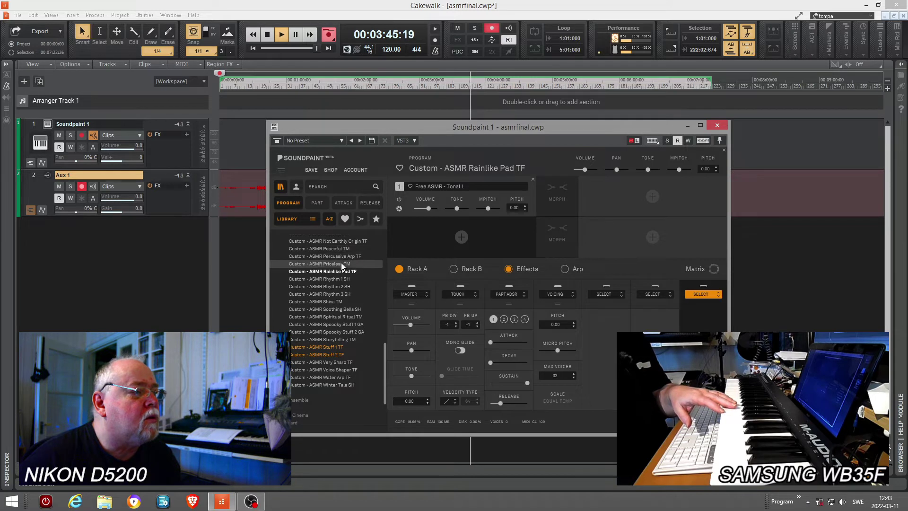
{"action": "left_click", "coordinate": [342, 263]}
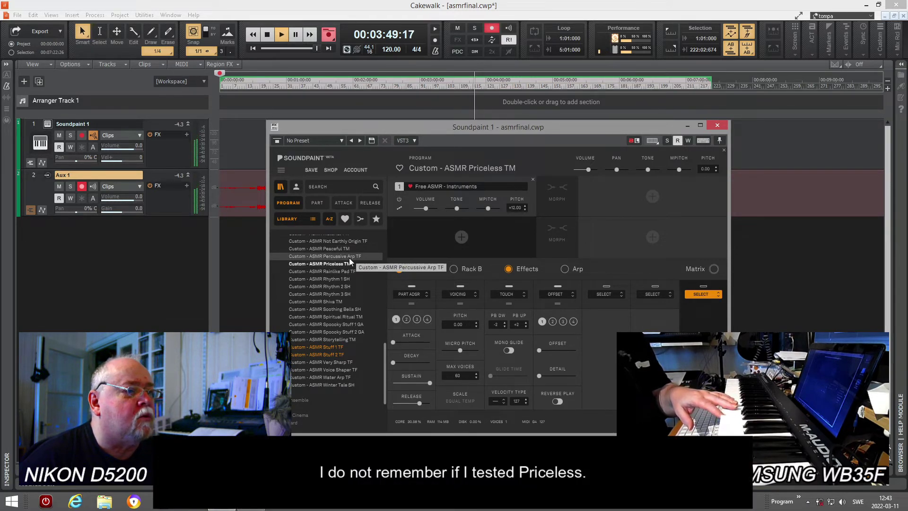
Audition ASMR Percussive Arp TF with its program volume raised, and load ASMR Peaceful TM, discarding the volume change
{"action": "left_click", "coordinate": [348, 256]}
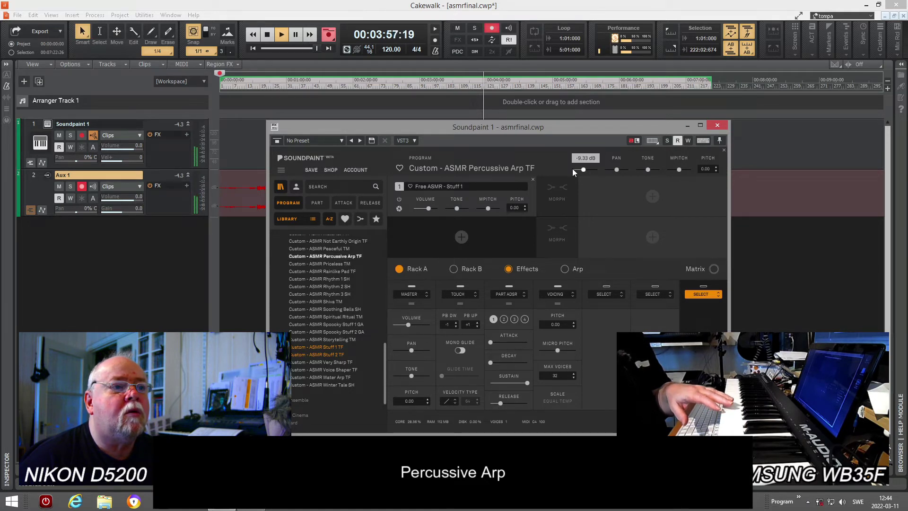
{"action": "left_click_drag", "start_coordinate": [584, 169], "coordinate": [591, 170]}
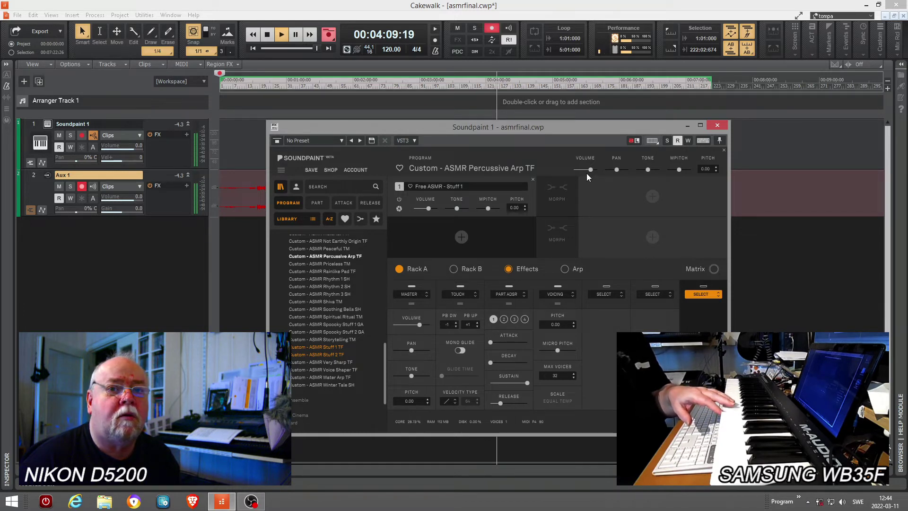
{"action": "left_click", "coordinate": [347, 249]}
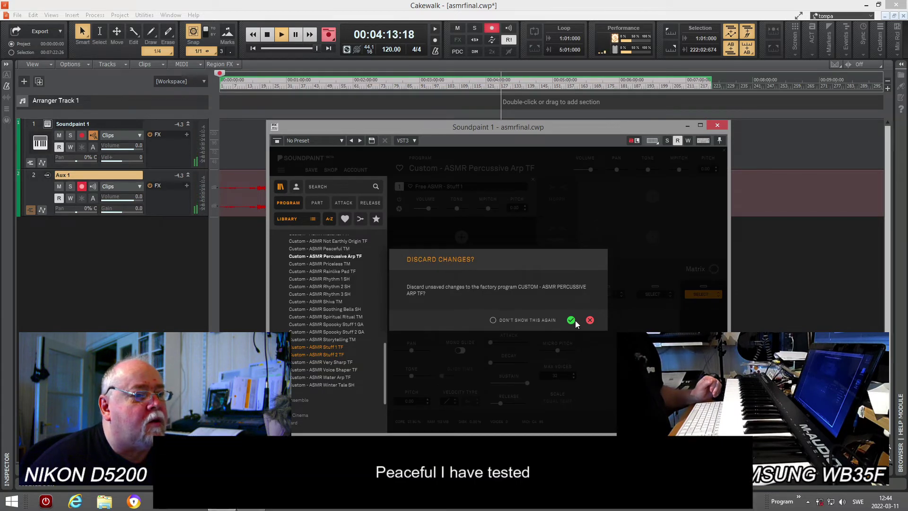
{"action": "left_click", "coordinate": [571, 320]}
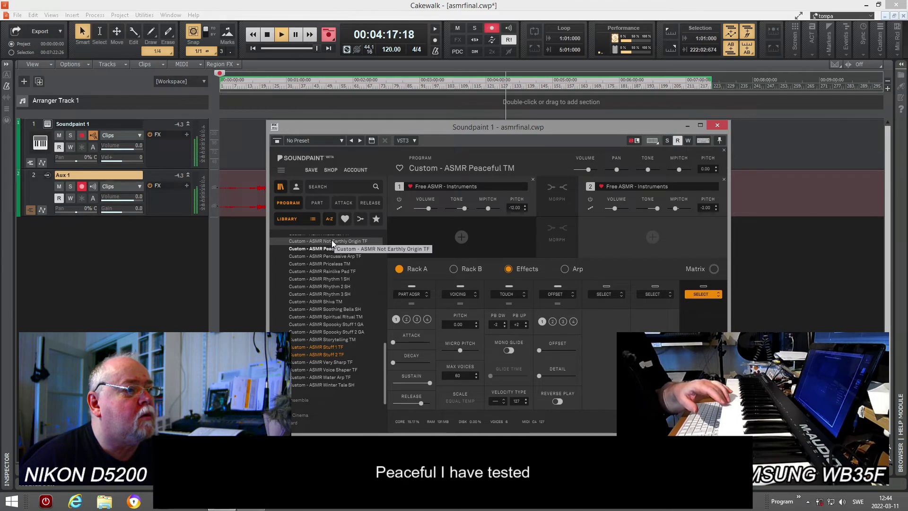
Audition the six ASMR Main Stuff programs in order, from Main Stuff 1 TF to Main Stuff 6 TF
{"action": "scroll", "coordinate": [351, 253], "scroll_direction": "up", "scroll_amount": 3}
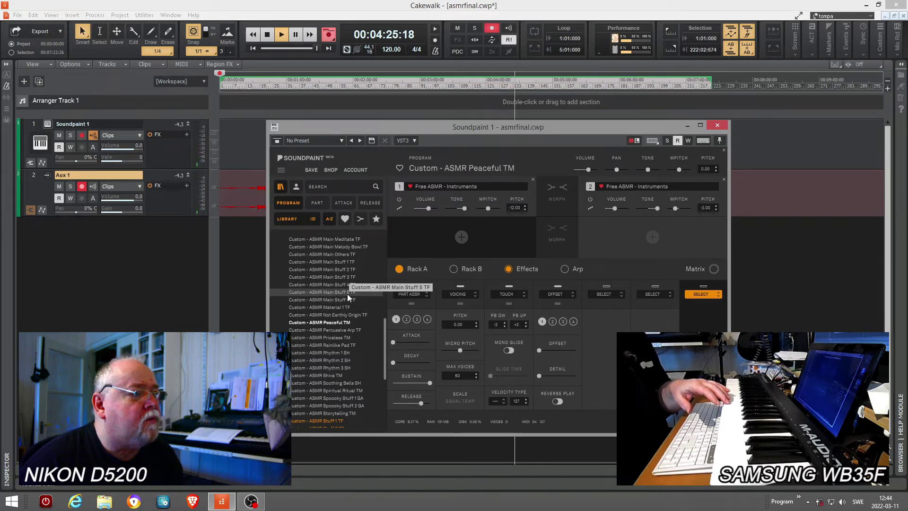
{"action": "left_click", "coordinate": [347, 262]}
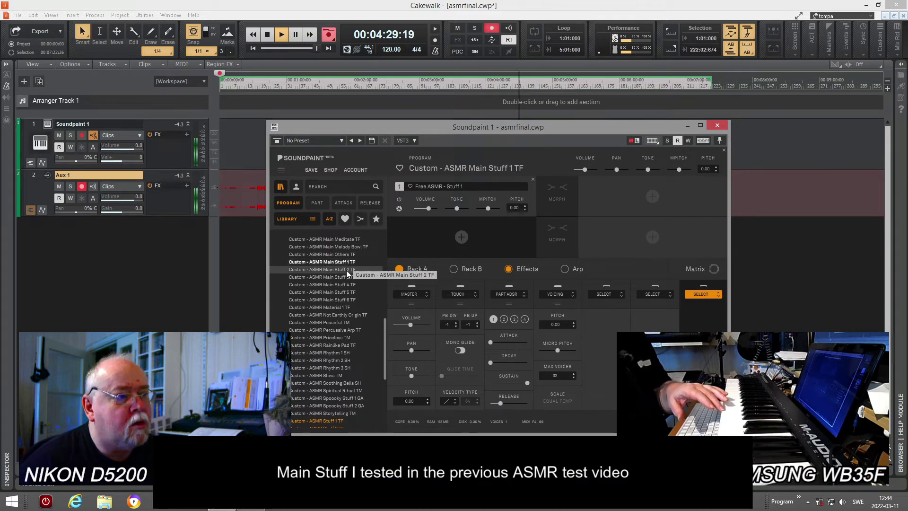
{"action": "left_click", "coordinate": [345, 270]}
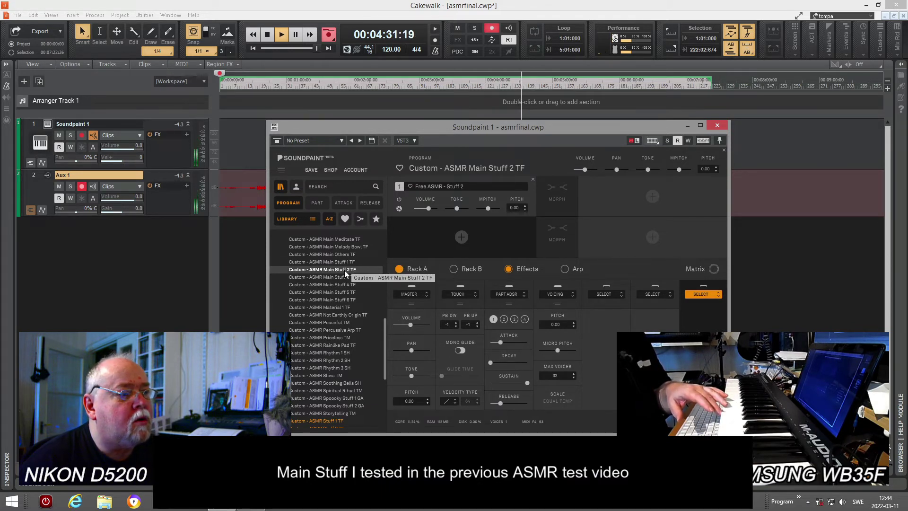
{"action": "left_click", "coordinate": [339, 278]}
{"action": "left_click", "coordinate": [342, 284]}
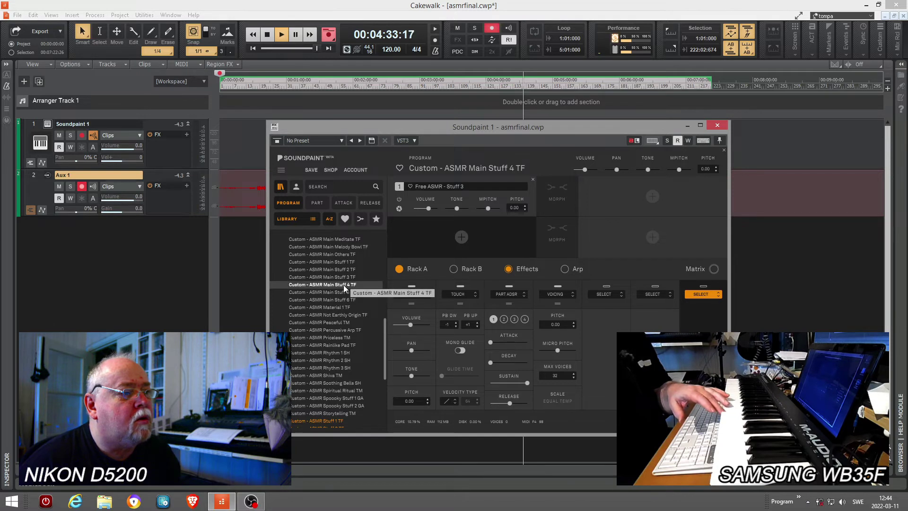
{"action": "left_click", "coordinate": [336, 293]}
{"action": "left_click", "coordinate": [339, 300]}
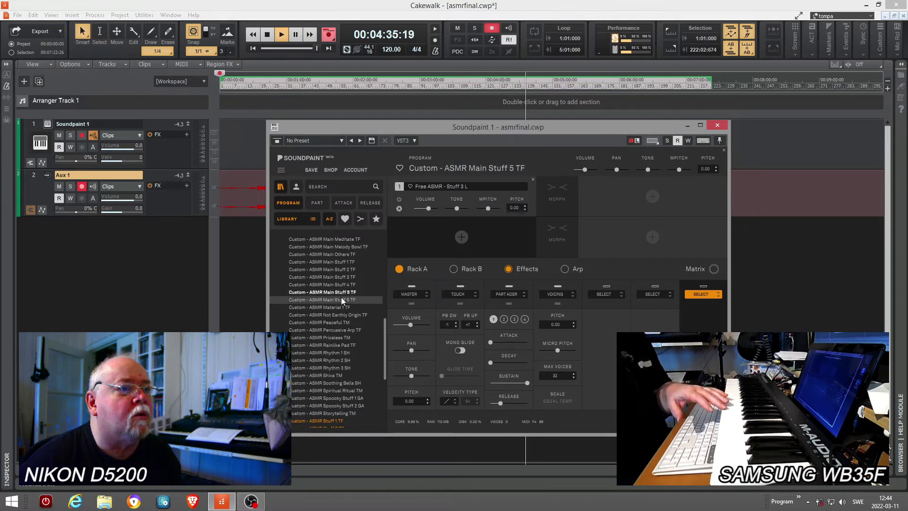
Audition ASMR Main Meditate TF with its program volume raised, and load ASMR Main Instruments TF, discarding the volume change
{"action": "left_click", "coordinate": [343, 238]}
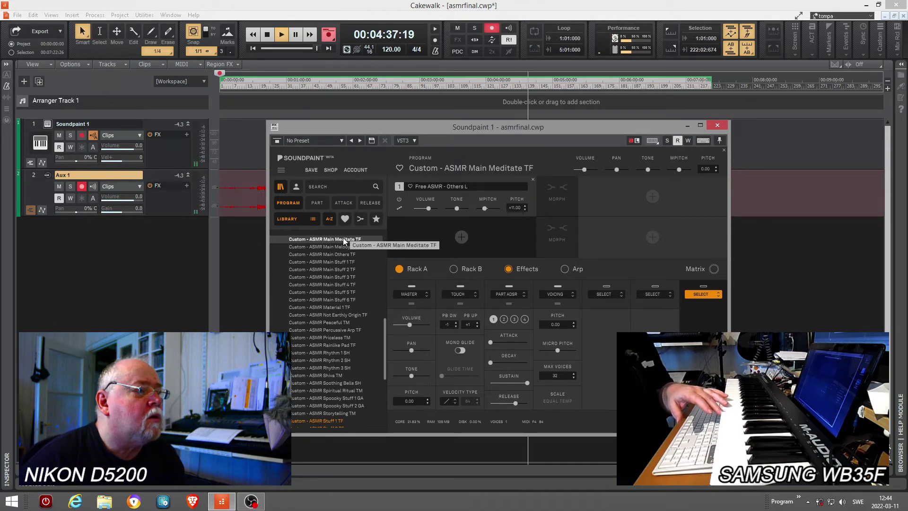
{"action": "scroll", "coordinate": [342, 237], "scroll_direction": "up", "scroll_amount": 3}
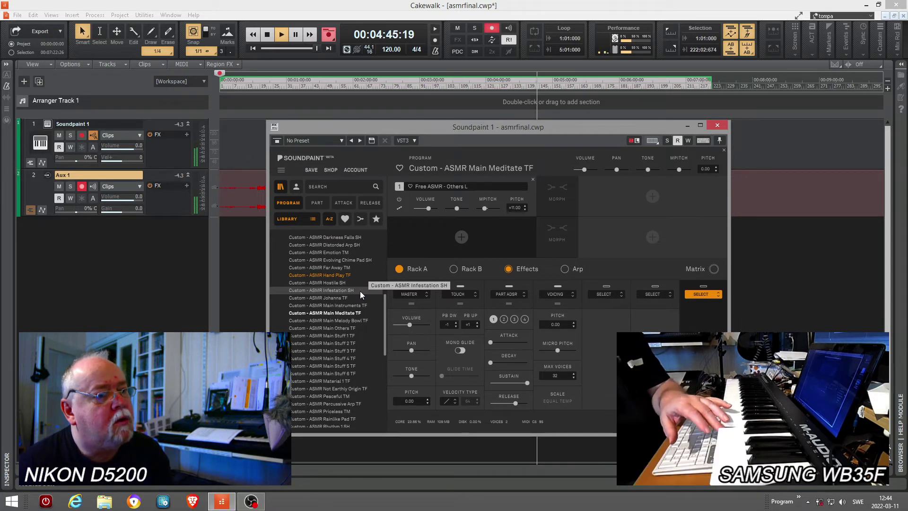
{"action": "left_click_drag", "start_coordinate": [584, 170], "coordinate": [596, 169]}
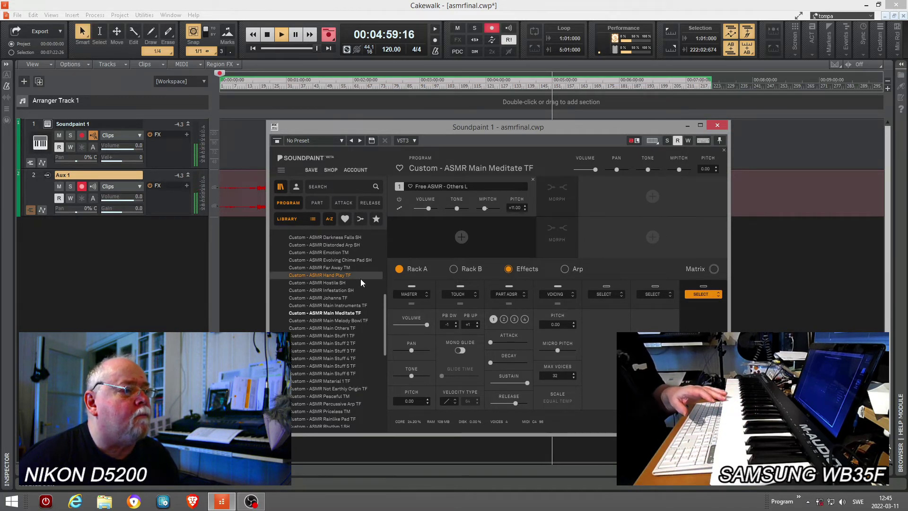
{"action": "left_click", "coordinate": [358, 305]}
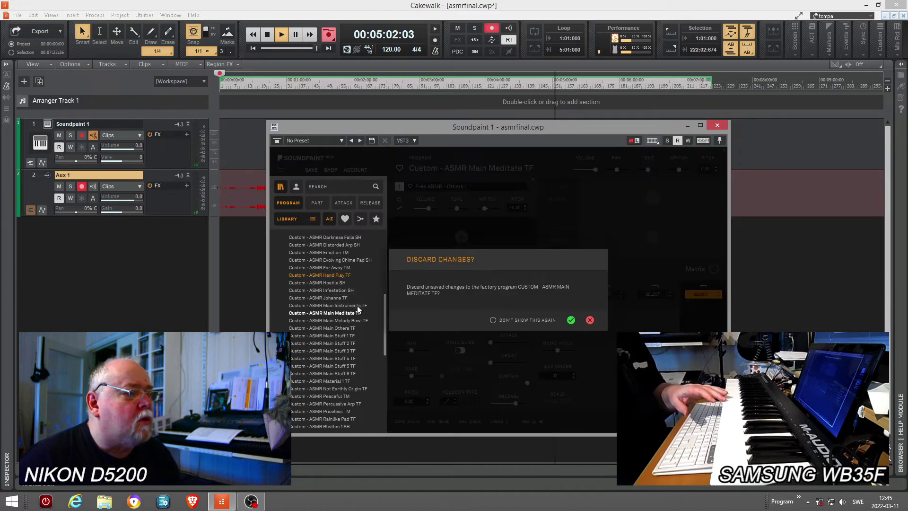
{"action": "left_click", "coordinate": [572, 320]}
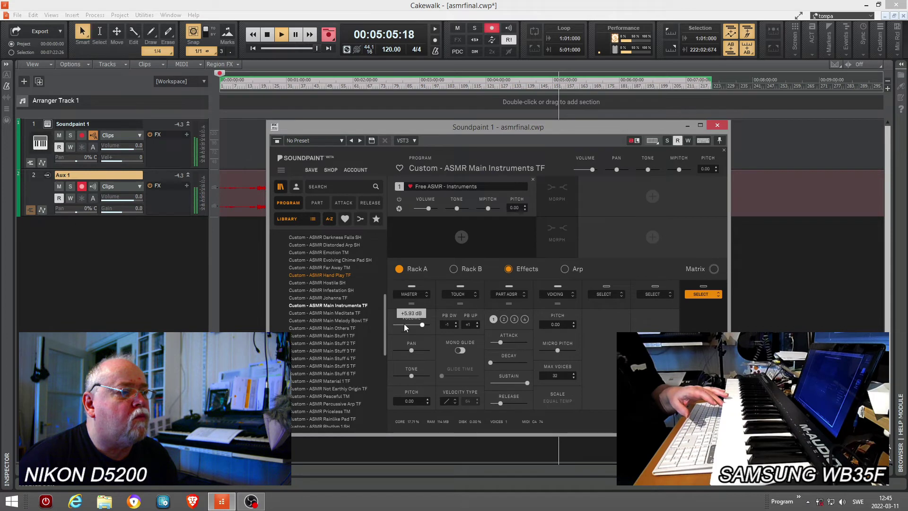
Audition the ASMR Johanns TF, Infestation SH and Hostile SH programs in turn
{"action": "left_click", "coordinate": [331, 297]}
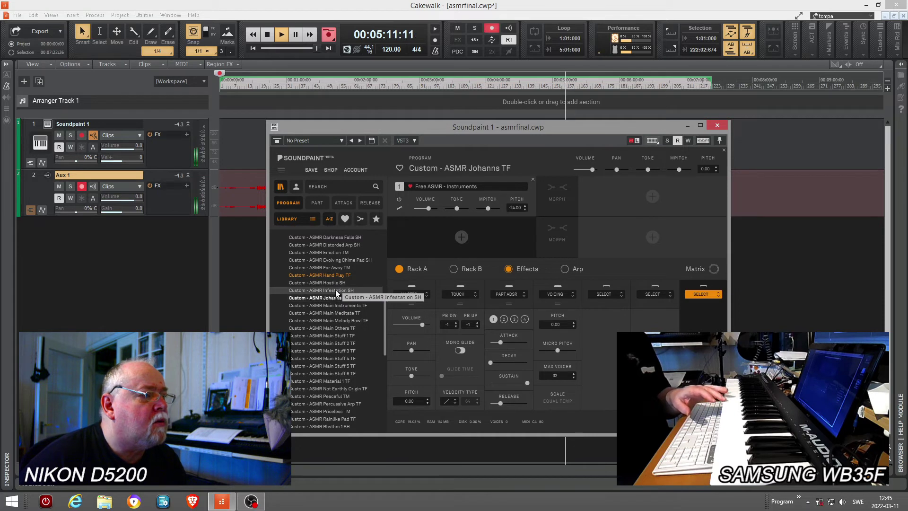
{"action": "left_click", "coordinate": [336, 291]}
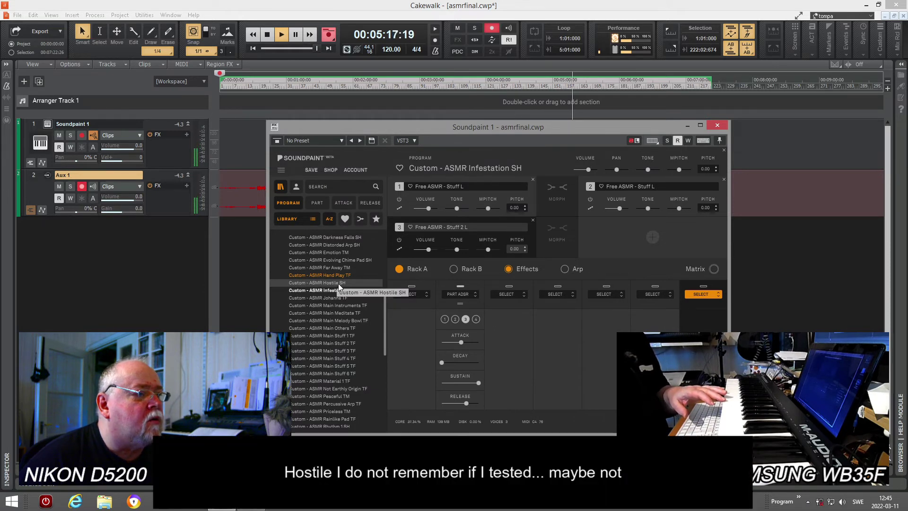
{"action": "left_click", "coordinate": [338, 283]}
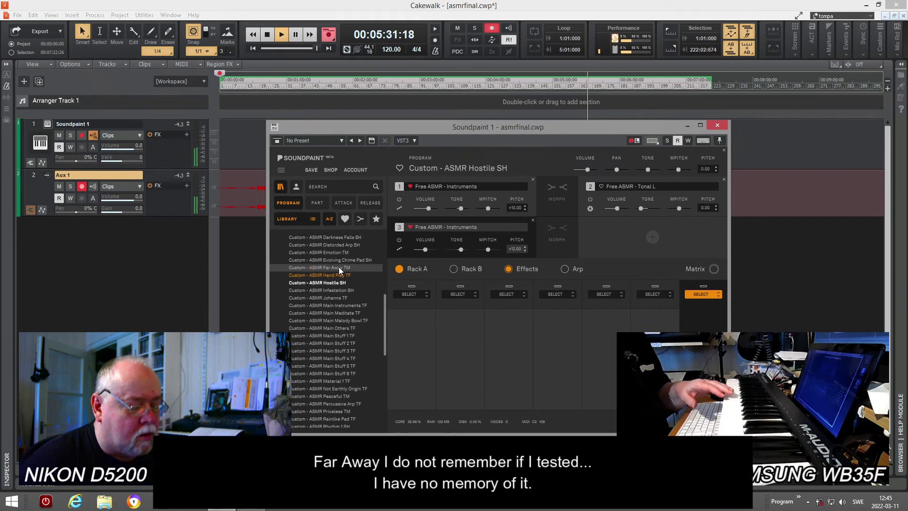
Audition the ASMR Far Away TM, Evolving Chime Pad SH and Emotion TM programs in turn
{"action": "left_click", "coordinate": [340, 267]}
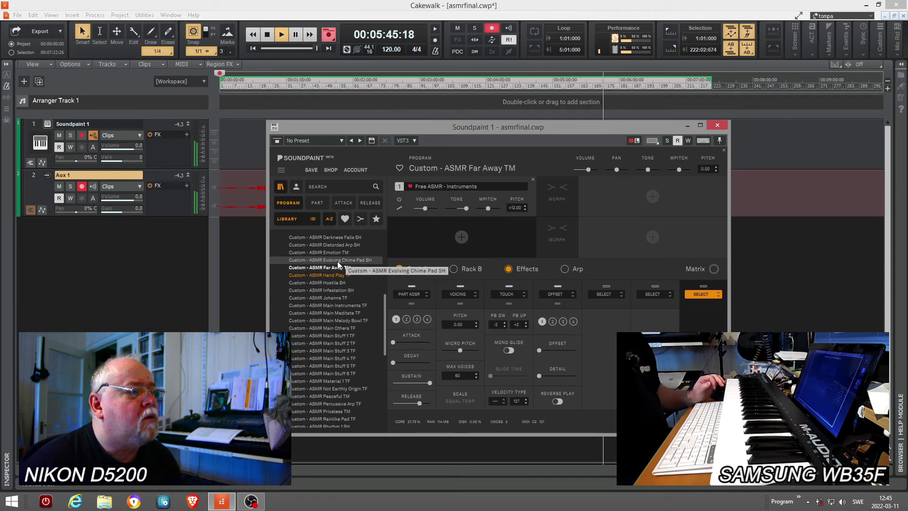
{"action": "left_click", "coordinate": [337, 261]}
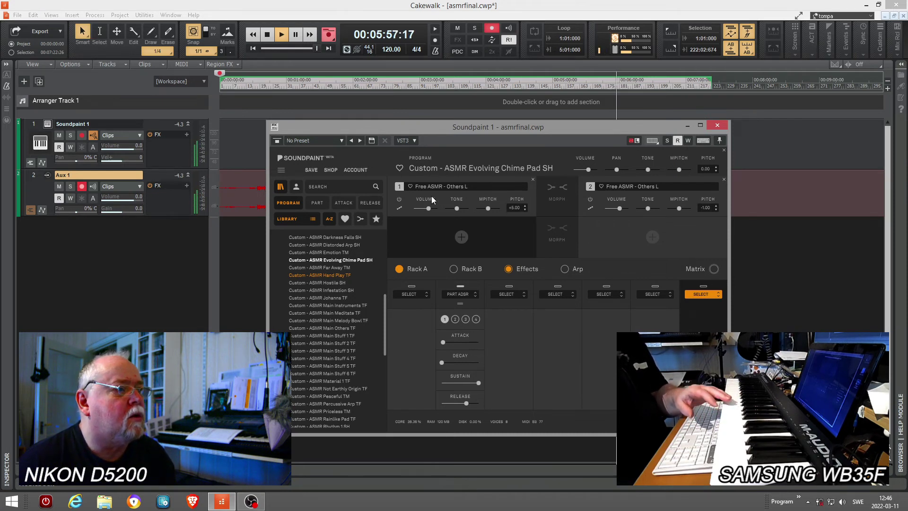
{"action": "left_click", "coordinate": [344, 252]}
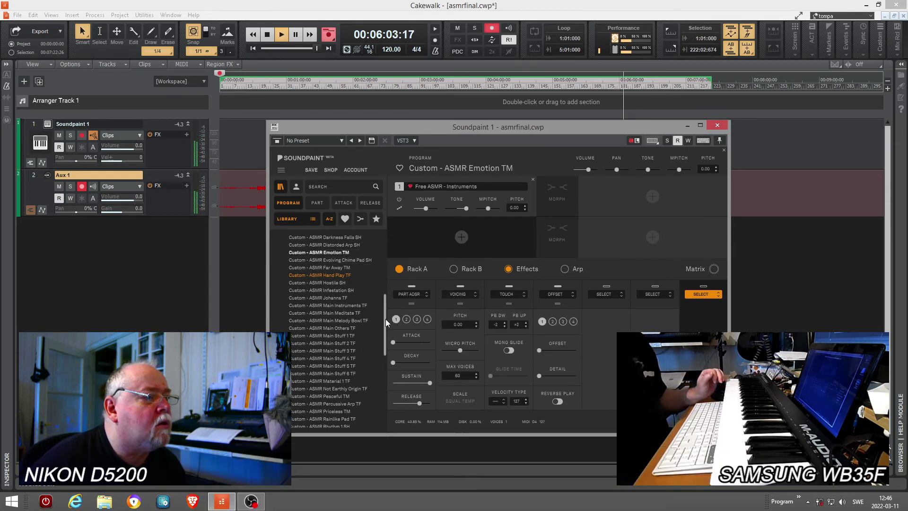
Look through the whole Free ASMR program list for presets not yet auditioned, repositioning the Soundpaint window as needed
{"action": "left_click_drag", "start_coordinate": [386, 320], "coordinate": [387, 291]}
{"action": "scroll", "coordinate": [387, 288], "scroll_direction": "down", "scroll_amount": 3}
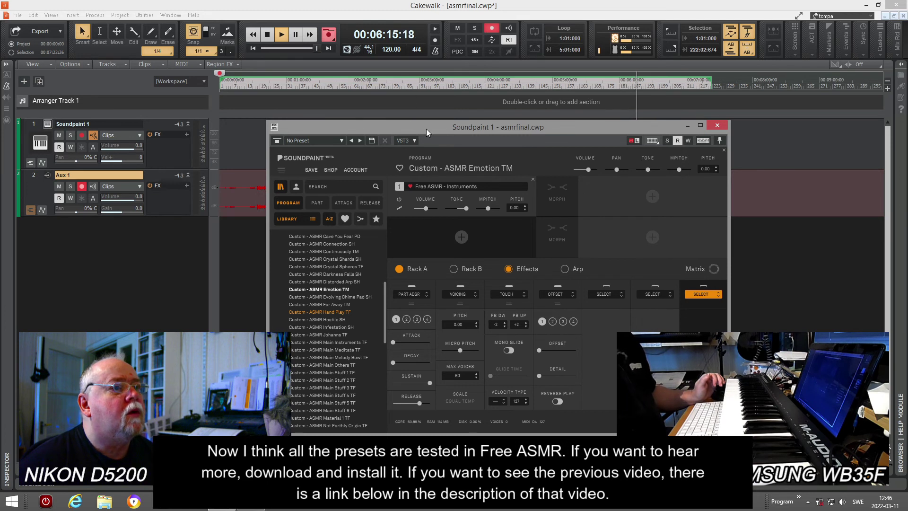
{"action": "left_click_drag", "start_coordinate": [427, 129], "coordinate": [386, 131]}
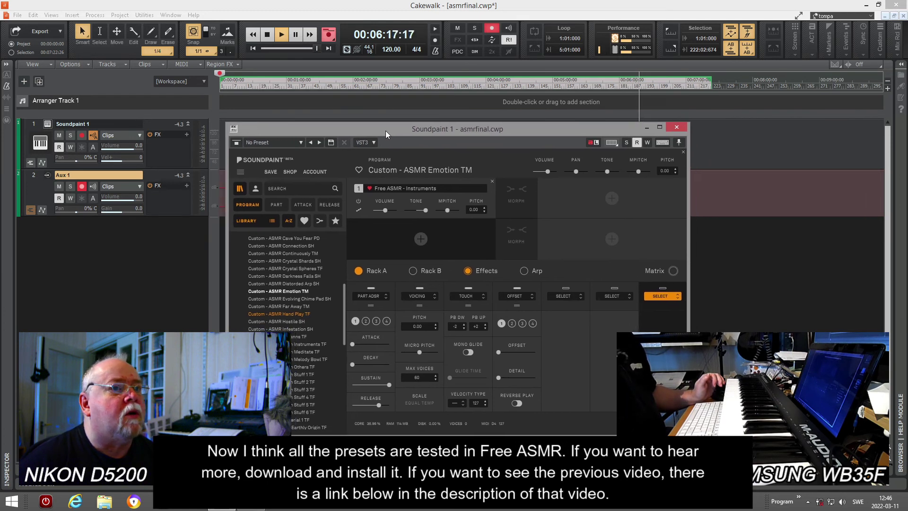
{"action": "left_click", "coordinate": [414, 271]}
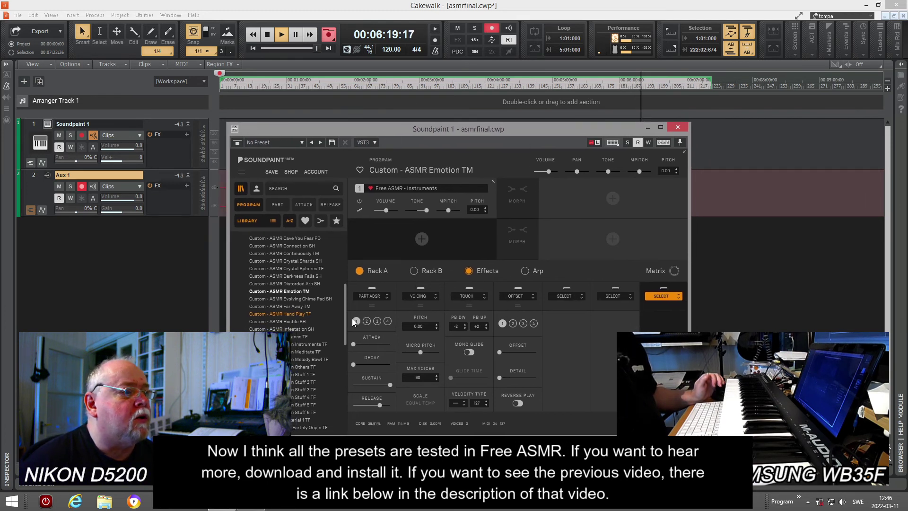
{"action": "left_click_drag", "start_coordinate": [344, 323], "coordinate": [345, 273]}
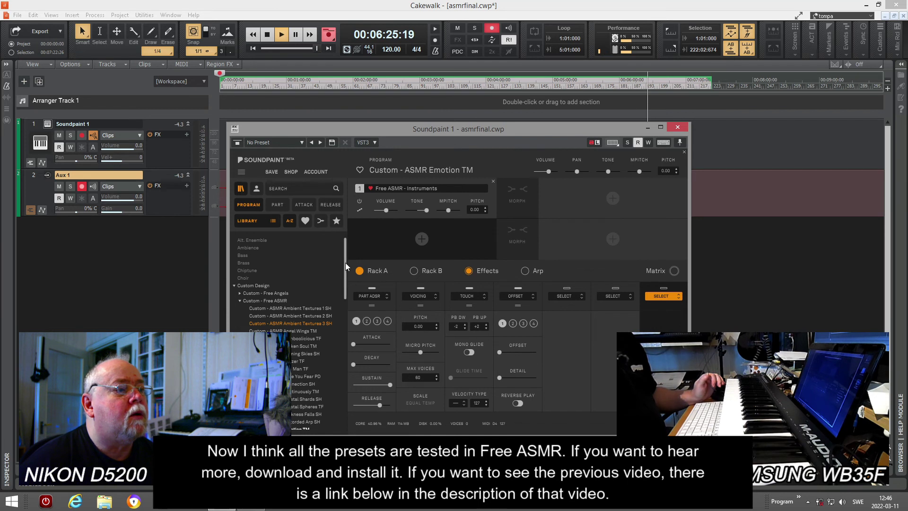
{"action": "left_click_drag", "start_coordinate": [345, 263], "coordinate": [346, 363]}
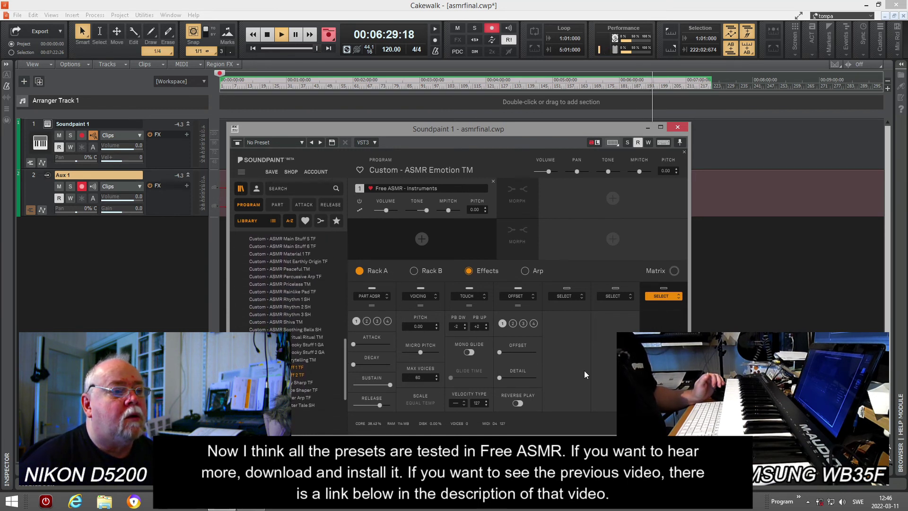
{"action": "scroll", "coordinate": [345, 351], "scroll_direction": "down", "scroll_amount": 1}
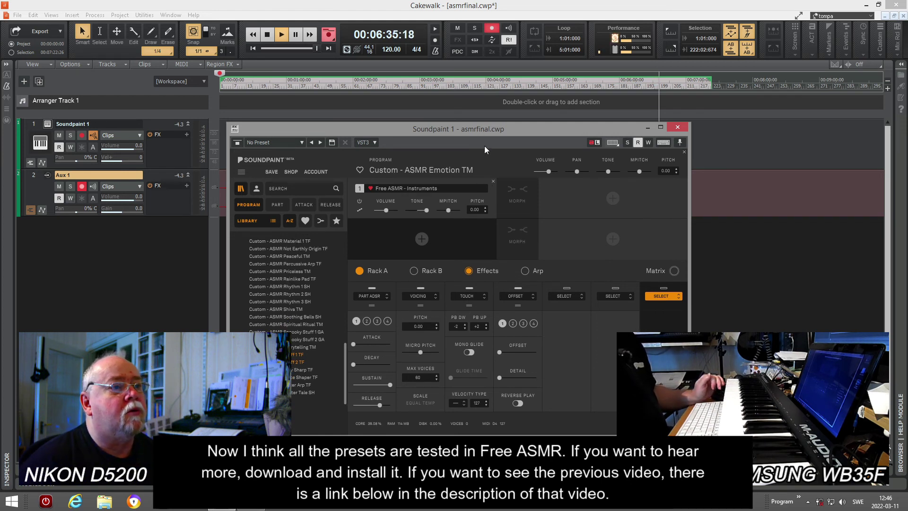
{"action": "left_click_drag", "start_coordinate": [475, 132], "coordinate": [474, 136]}
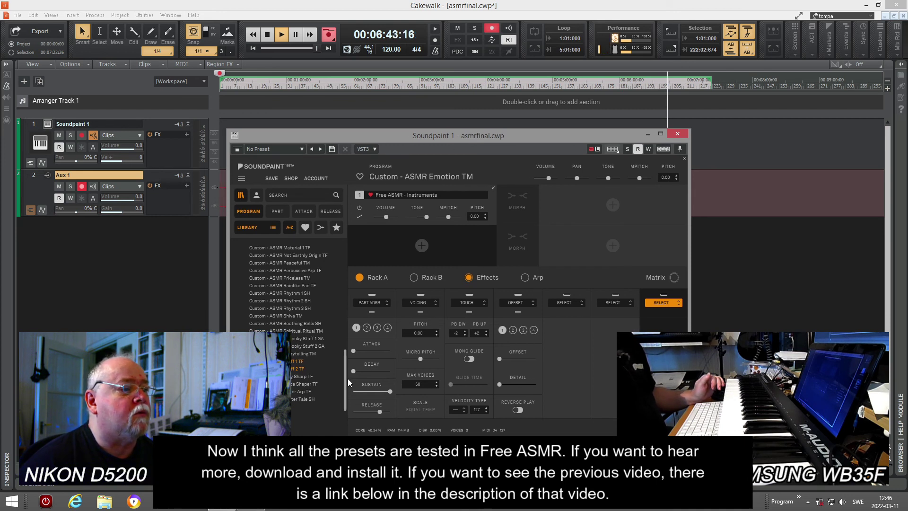
{"action": "left_click_drag", "start_coordinate": [345, 381], "coordinate": [351, 309]}
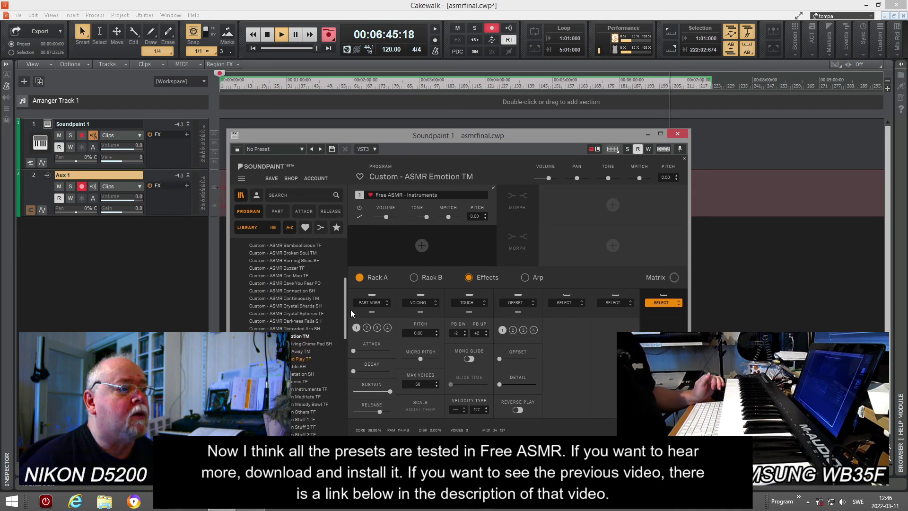